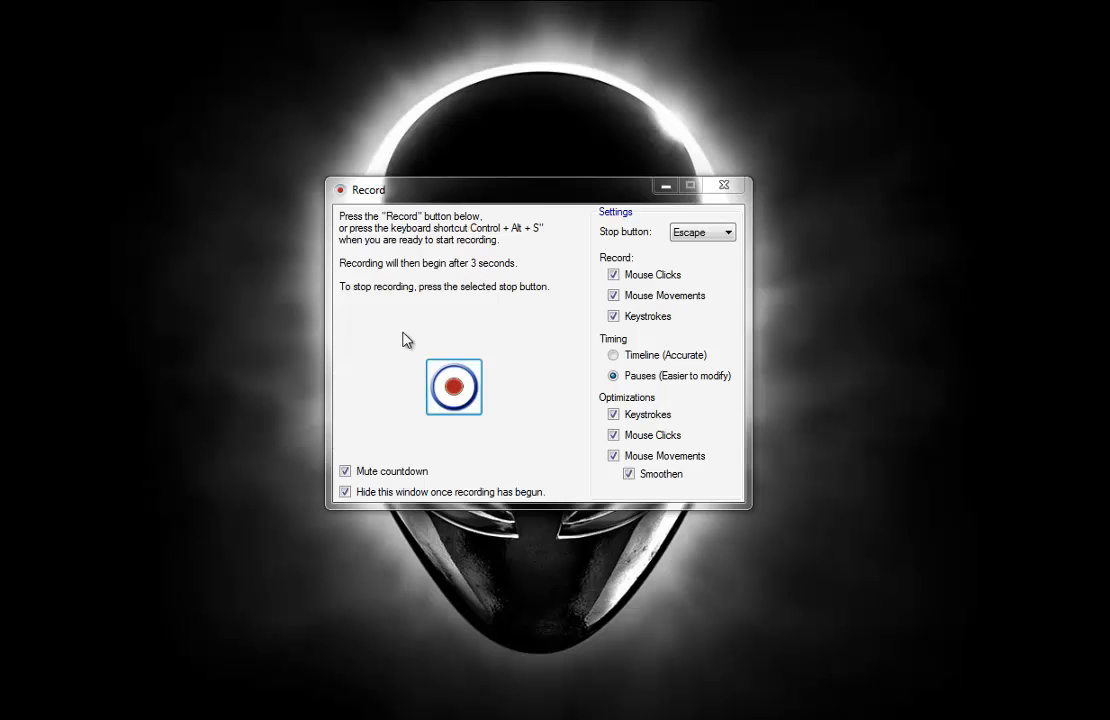
click(345, 472)
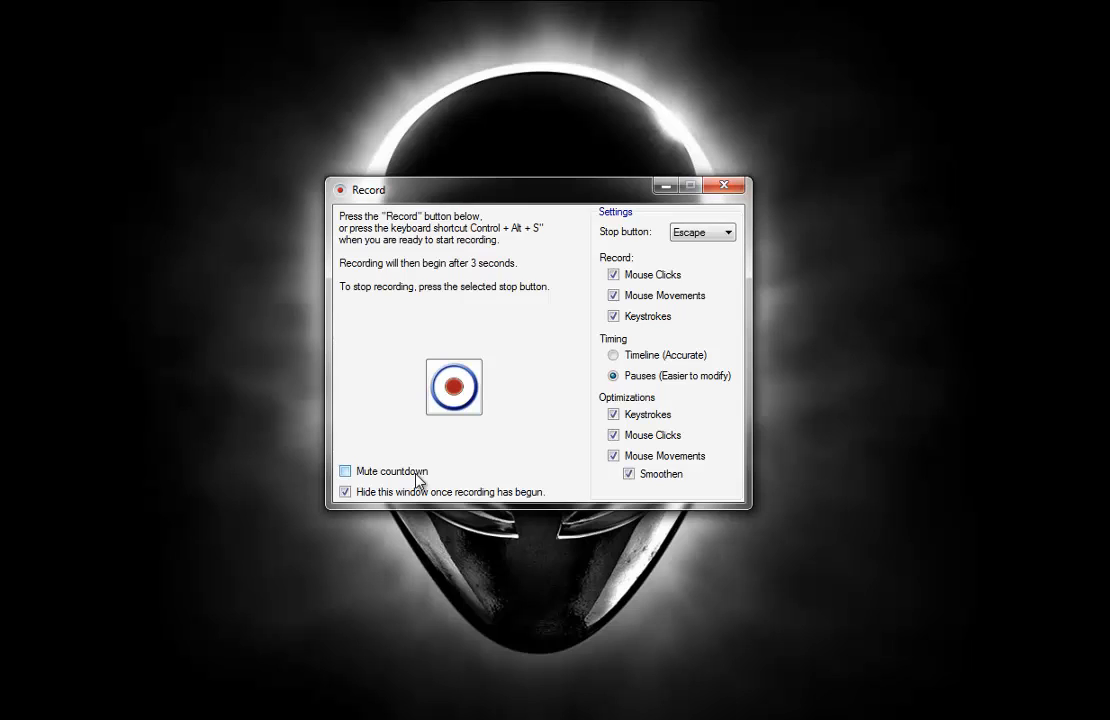
click(345, 471)
click(705, 238)
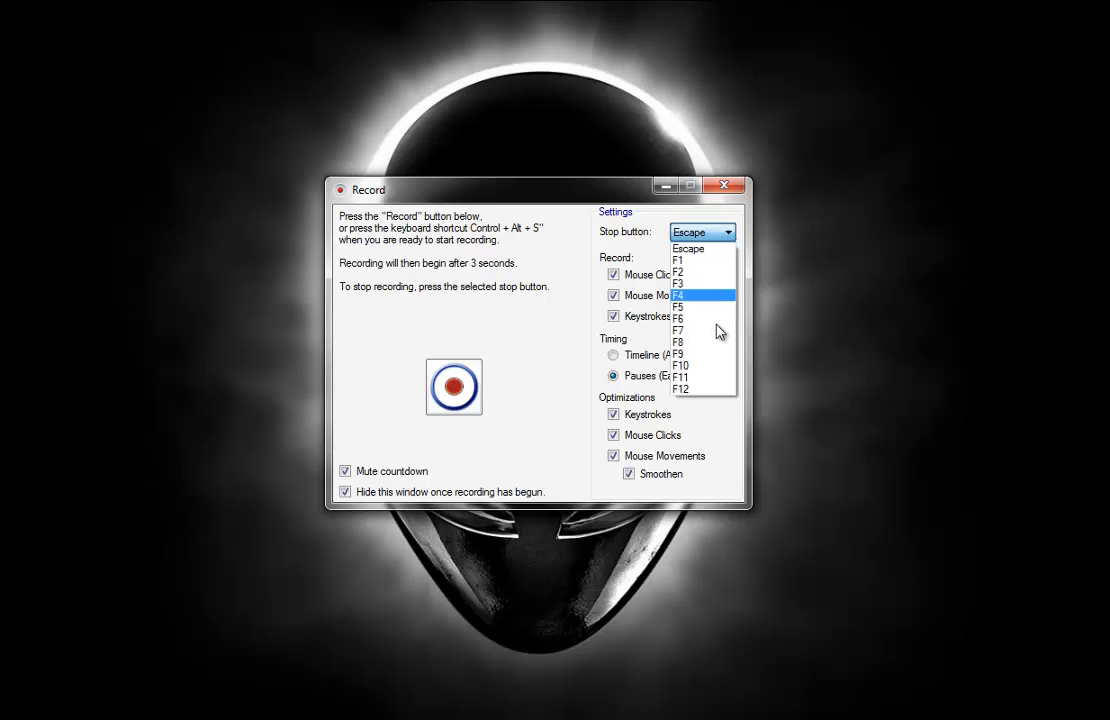
click(570, 247)
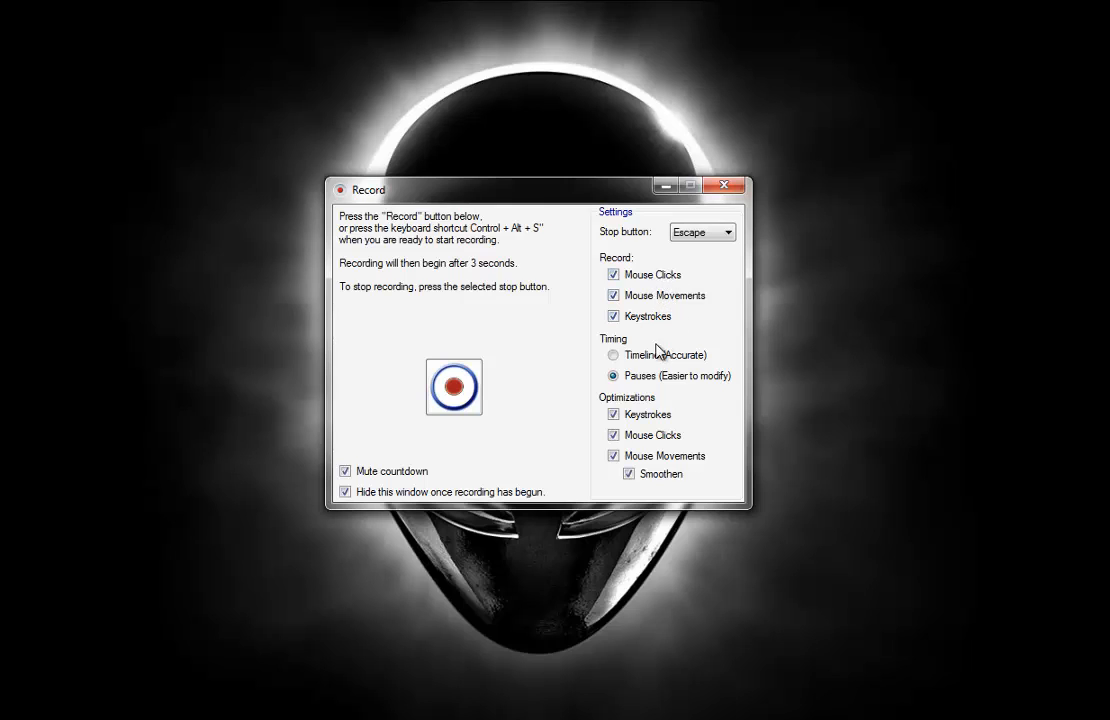
click(615, 357)
click(614, 376)
- Start recording a macro, switch to the Notepad window and replace the username value with Myusername
click(456, 388)
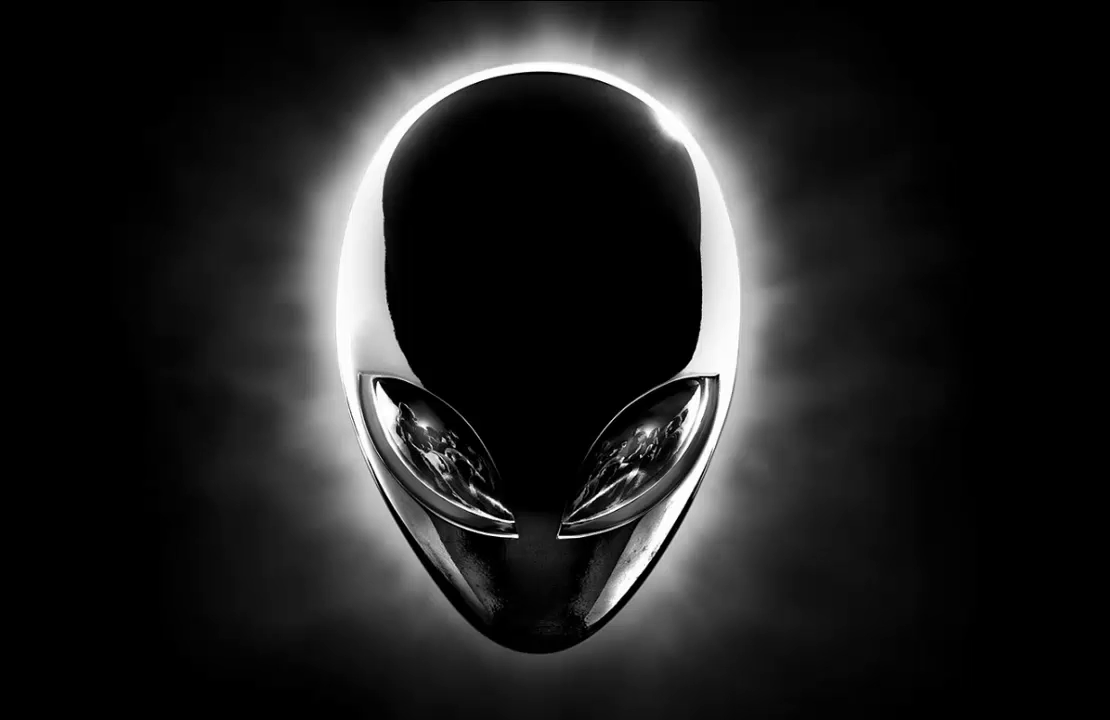
click(112, 719)
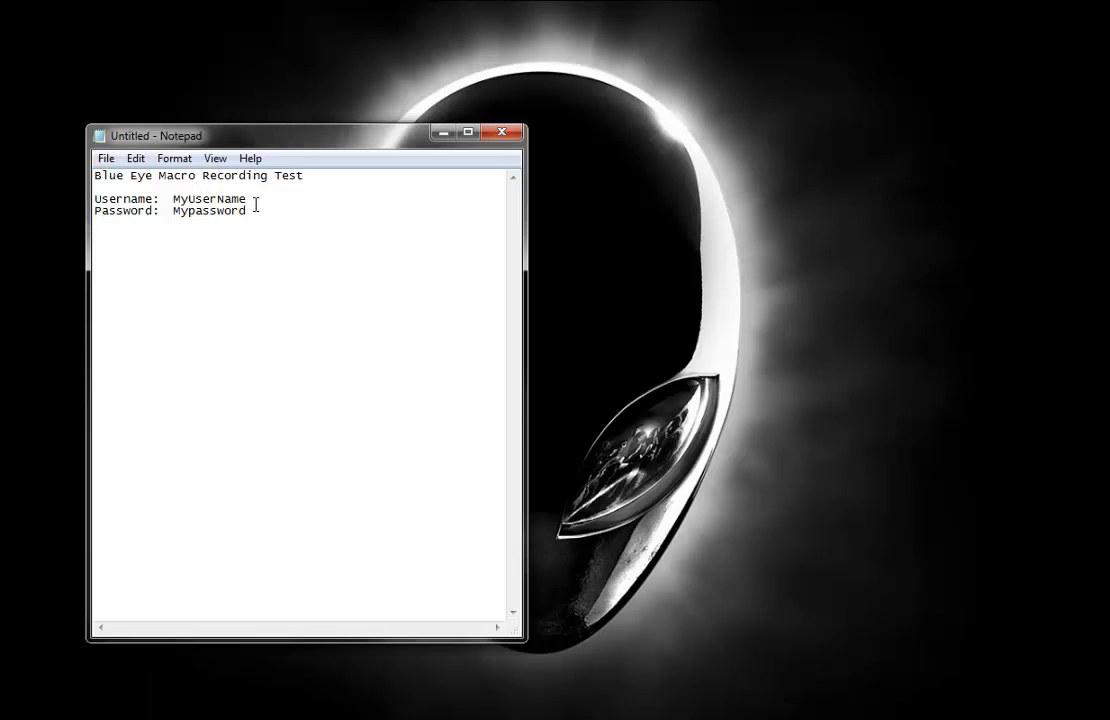
drag(255, 198, 172, 199)
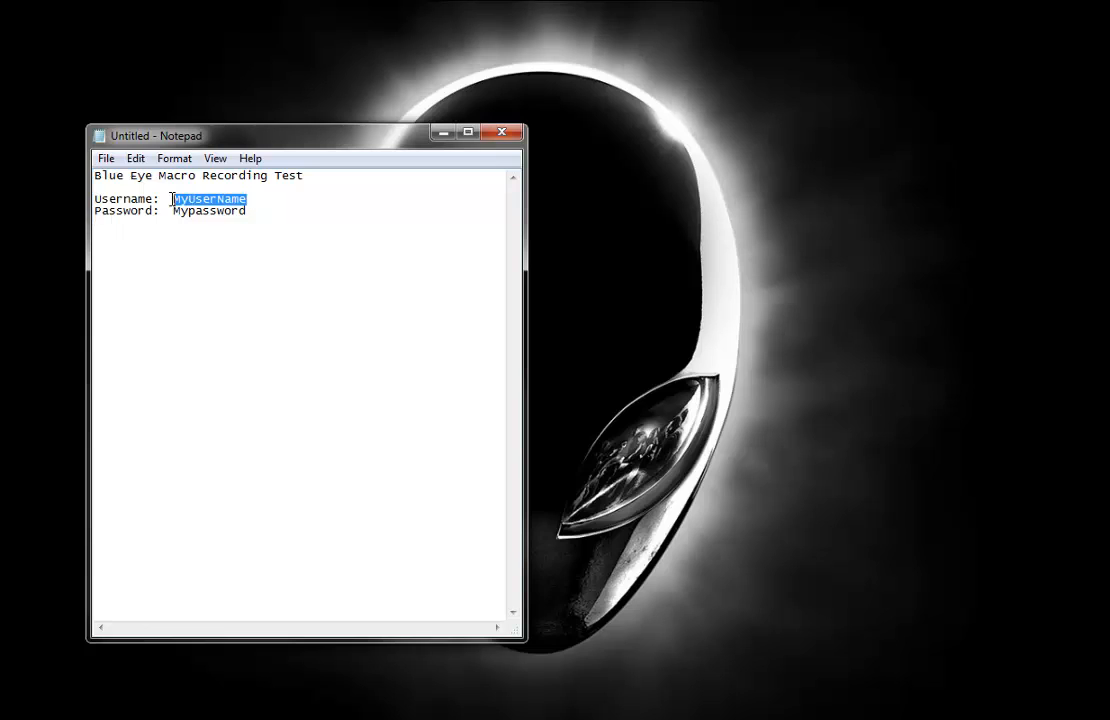
text(Myse)
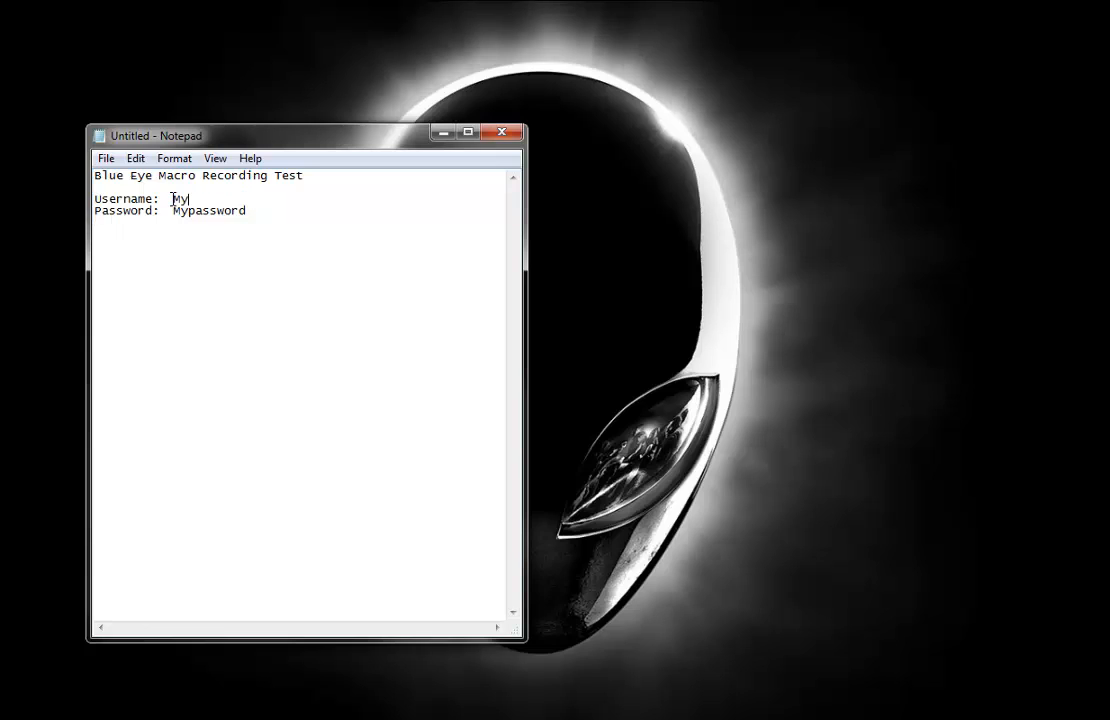
key(BackSpace)
key(BackSpace)
text(username)
- Replace the password value in the Notepad text with a new password and stop the recording
drag(248, 211, 174, 209)
text(passwo)
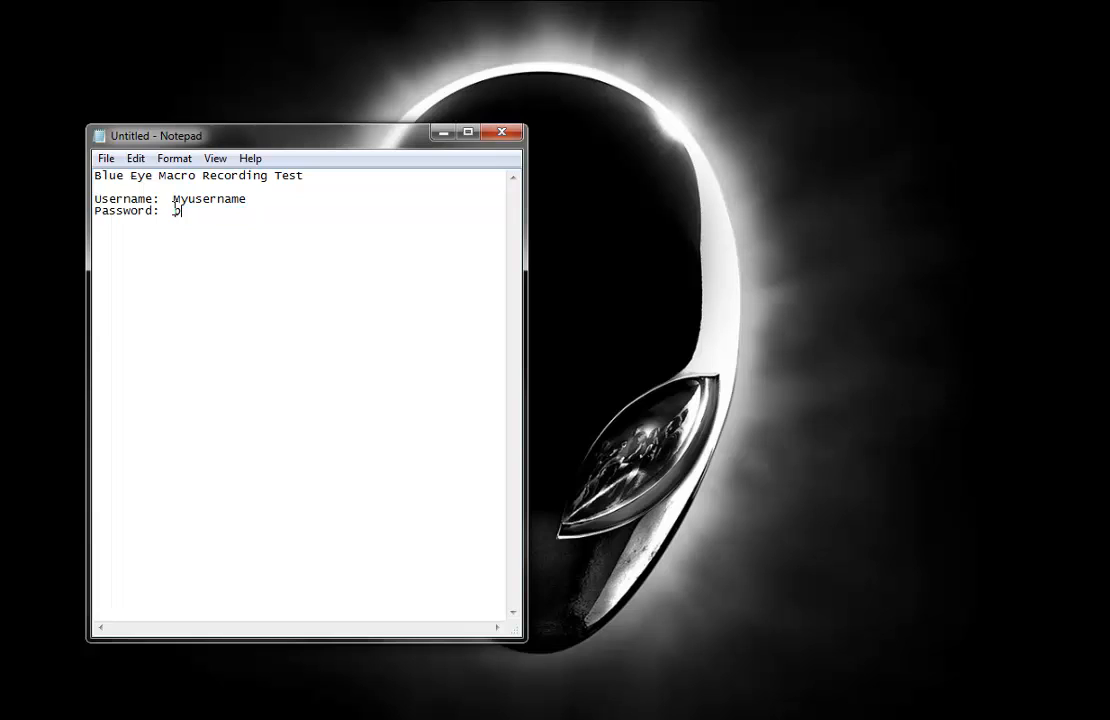
text(rd)
key(Escape)
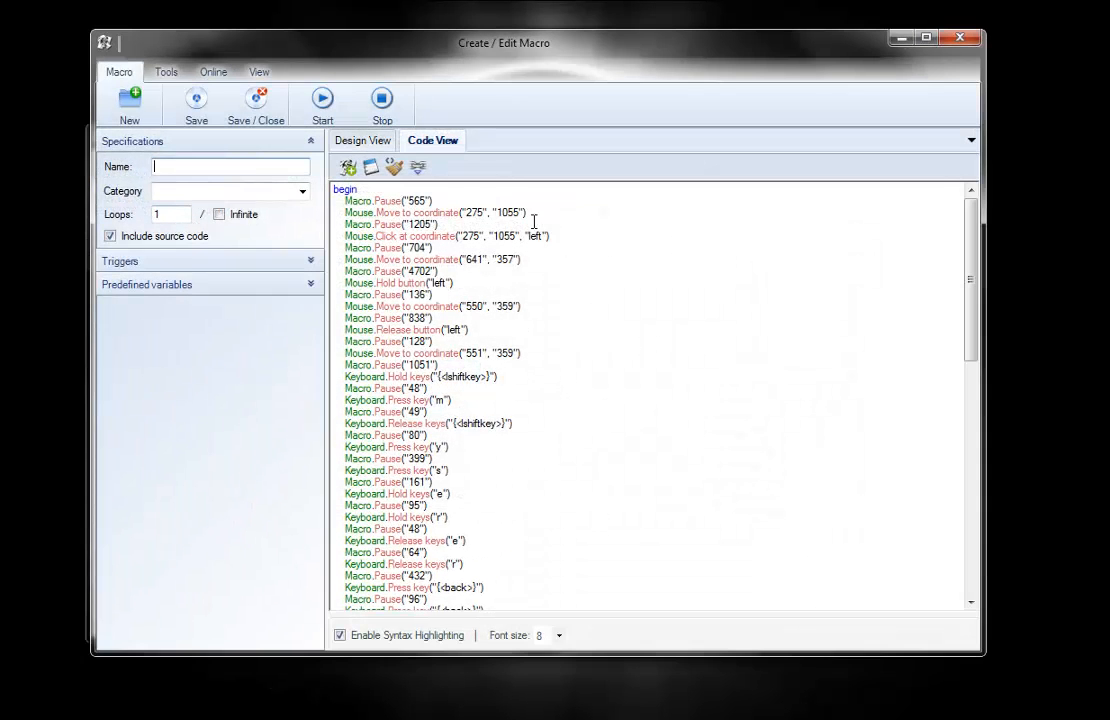
- Compare the recorded macro in Design View and Code View, and examine its Macro.Pause lines
click(380, 148)
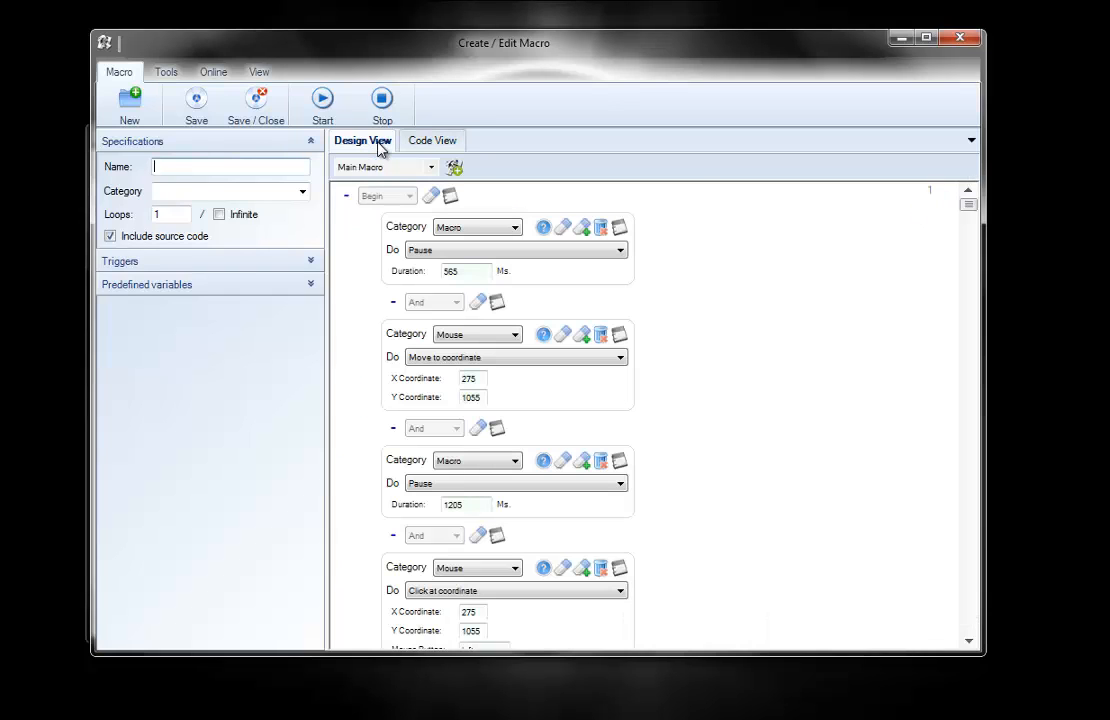
click(441, 144)
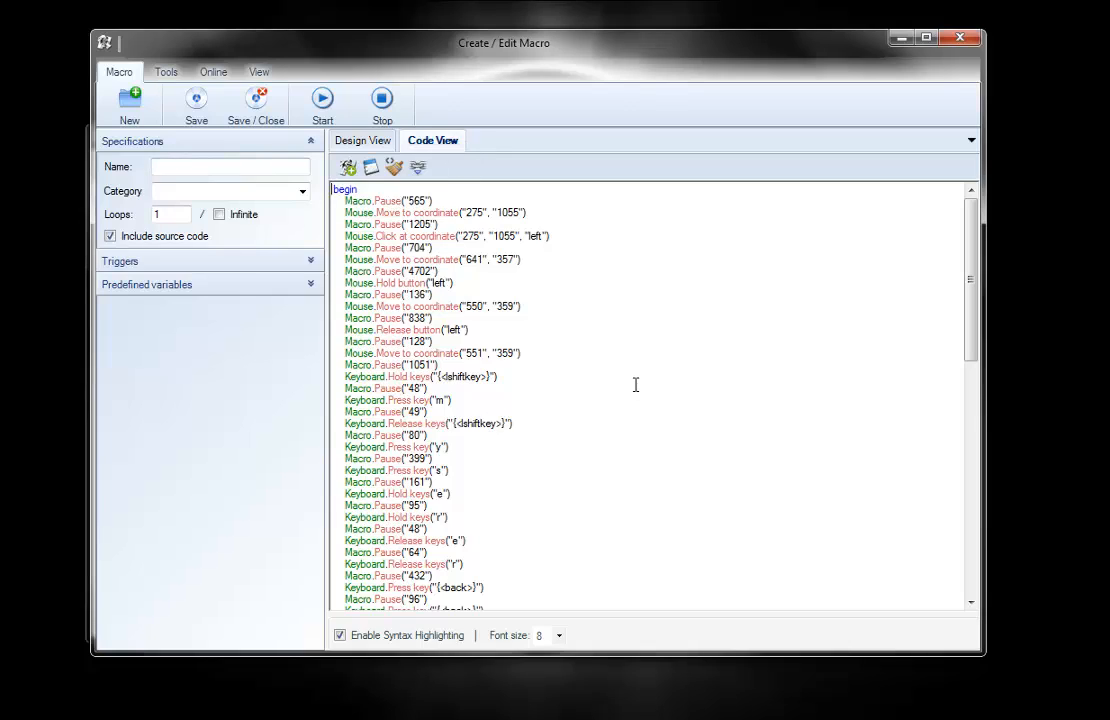
click(345, 200)
drag(345, 200, 441, 201)
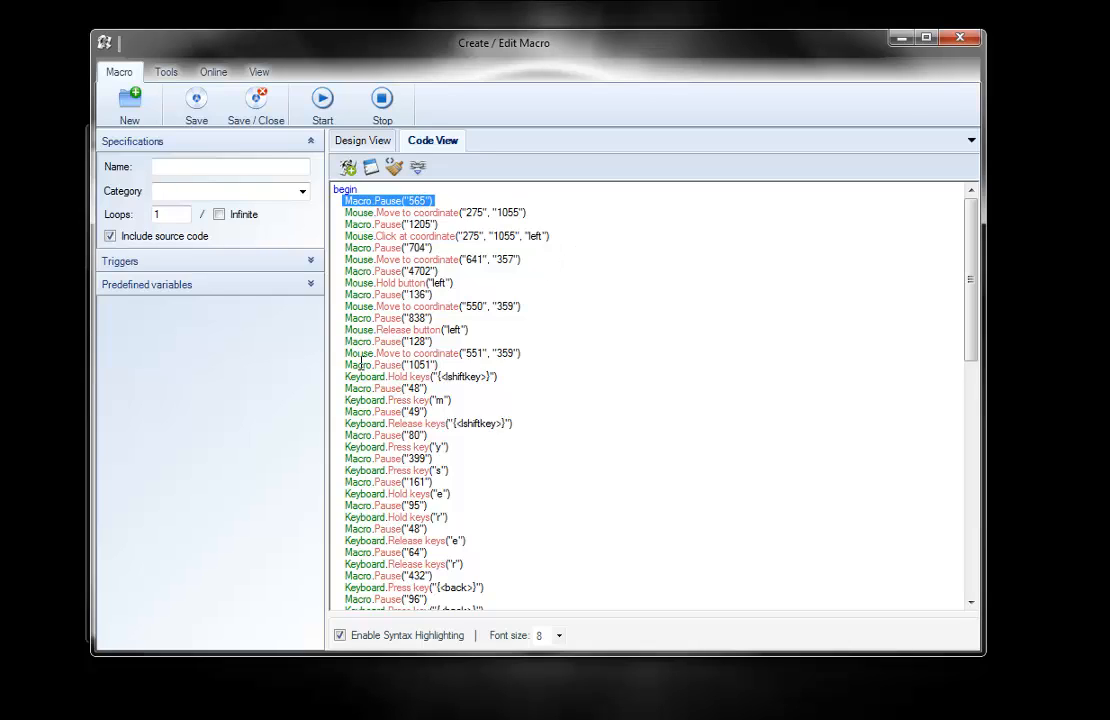
drag(341, 367, 446, 366)
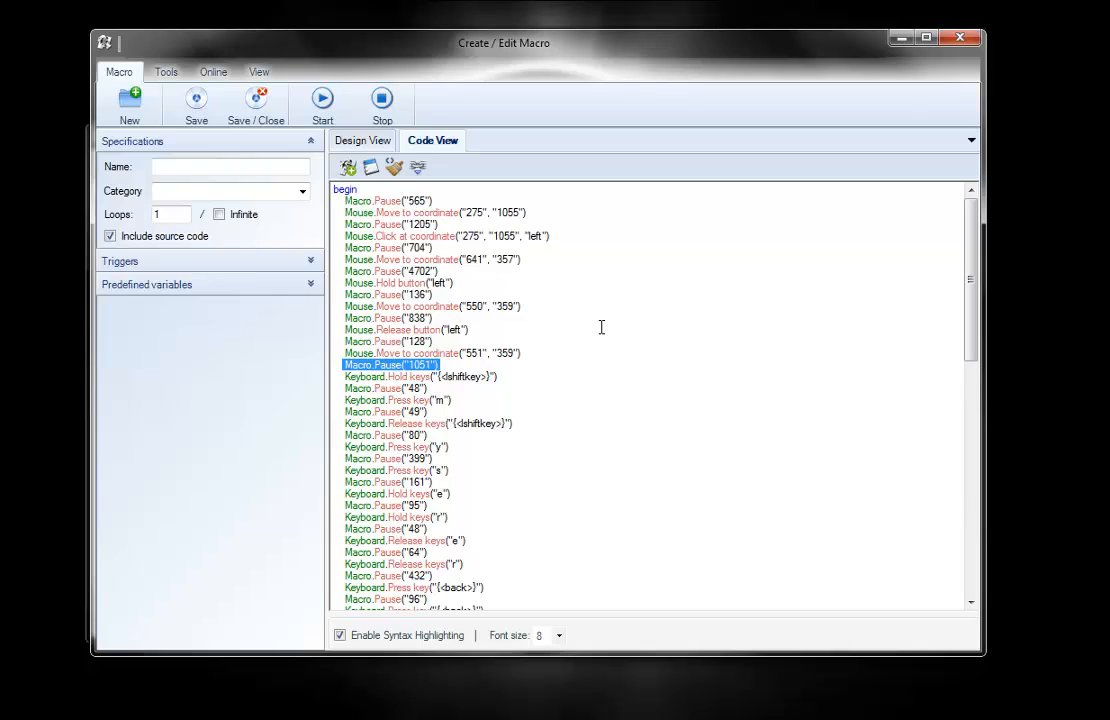
- Name the recorded macro firsttest and assign it to the category test
click(195, 166)
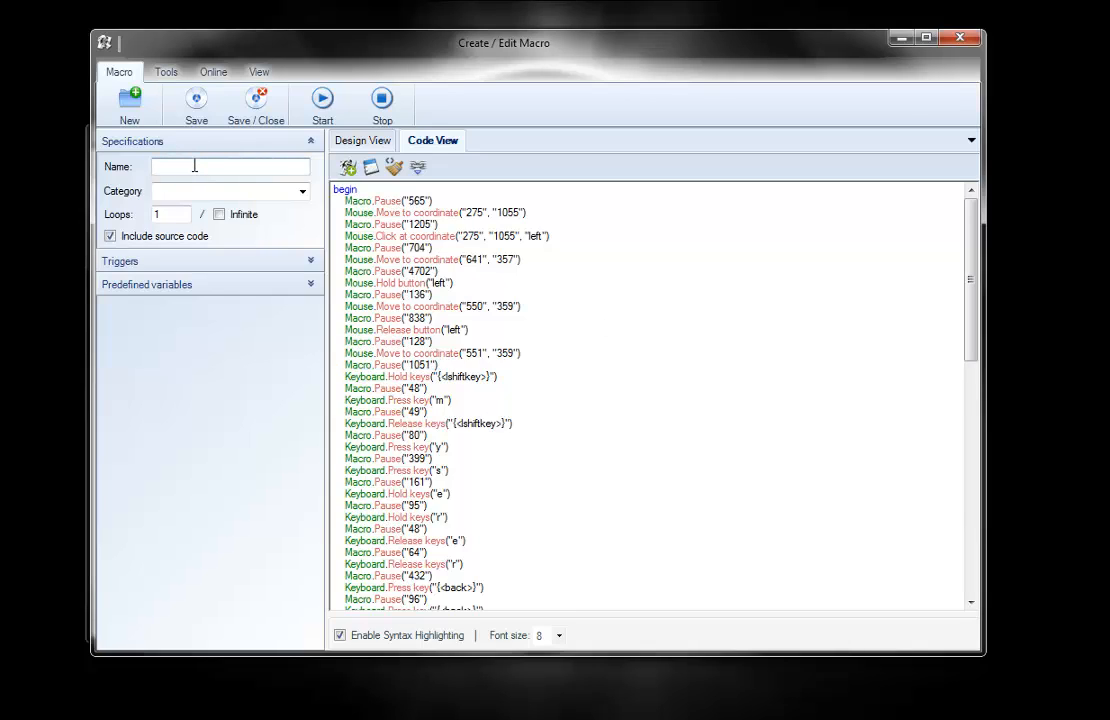
text(firsttest)
key(Tab)
text(tes)
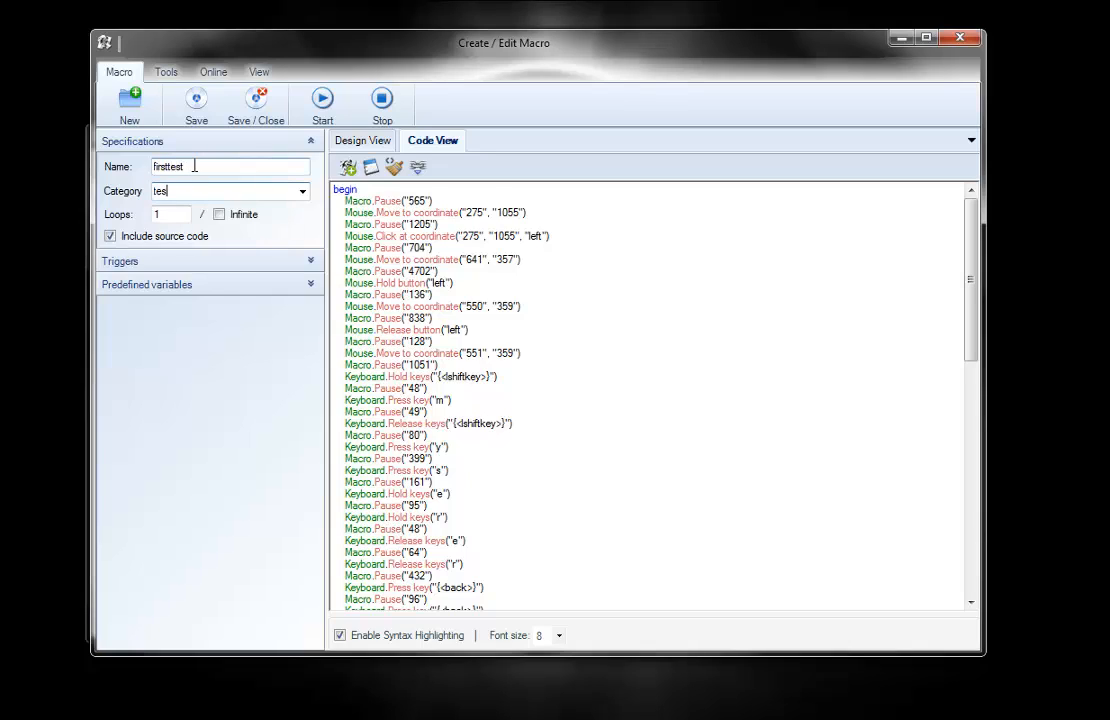
click(630, 341)
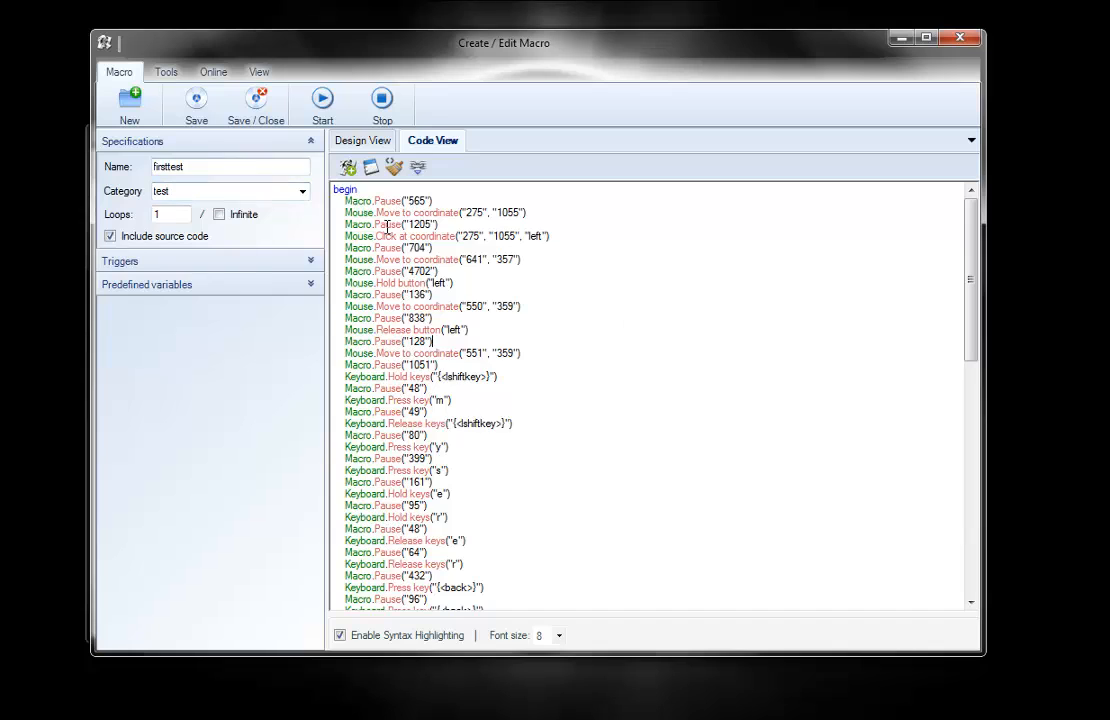
- Run the firsttest macro from the editor to check its playback, and close the Notepad window
click(322, 110)
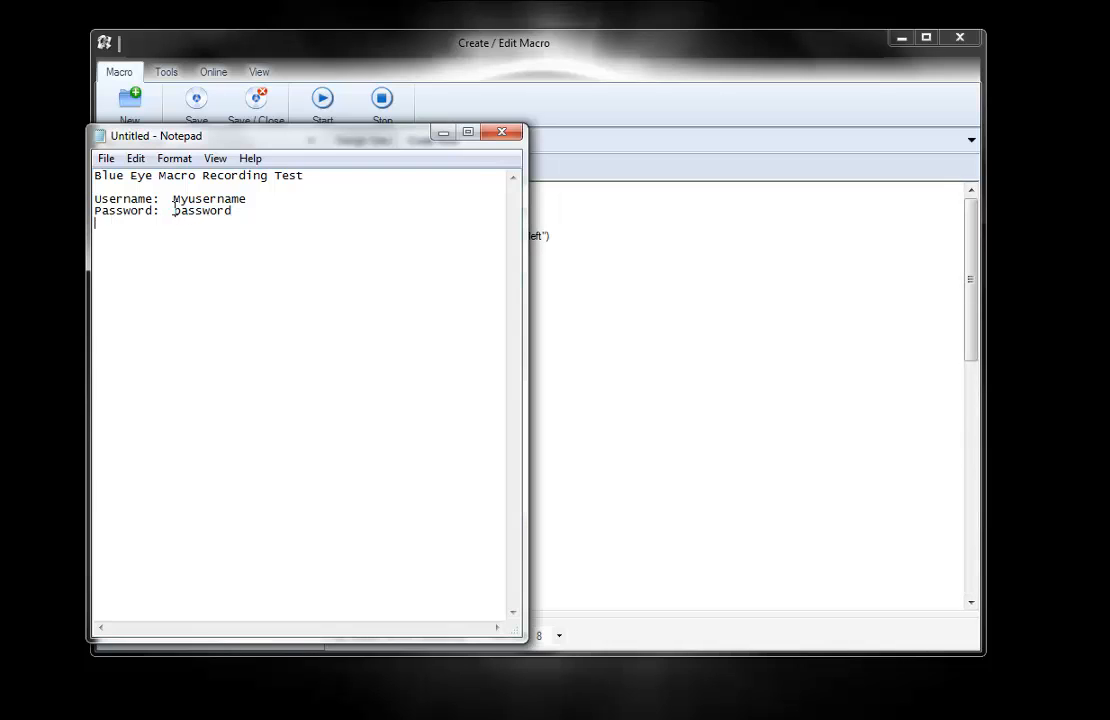
click(499, 134)
click(564, 354)
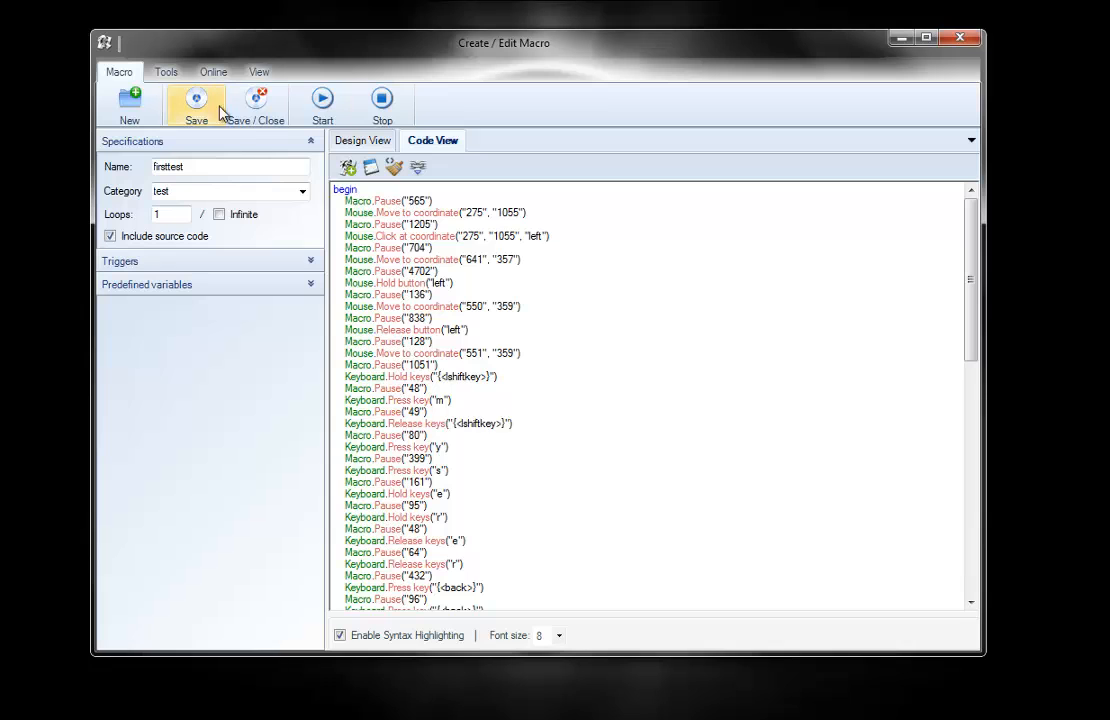
- Save and close the firsttest macro, and start recording a new macro
click(260, 119)
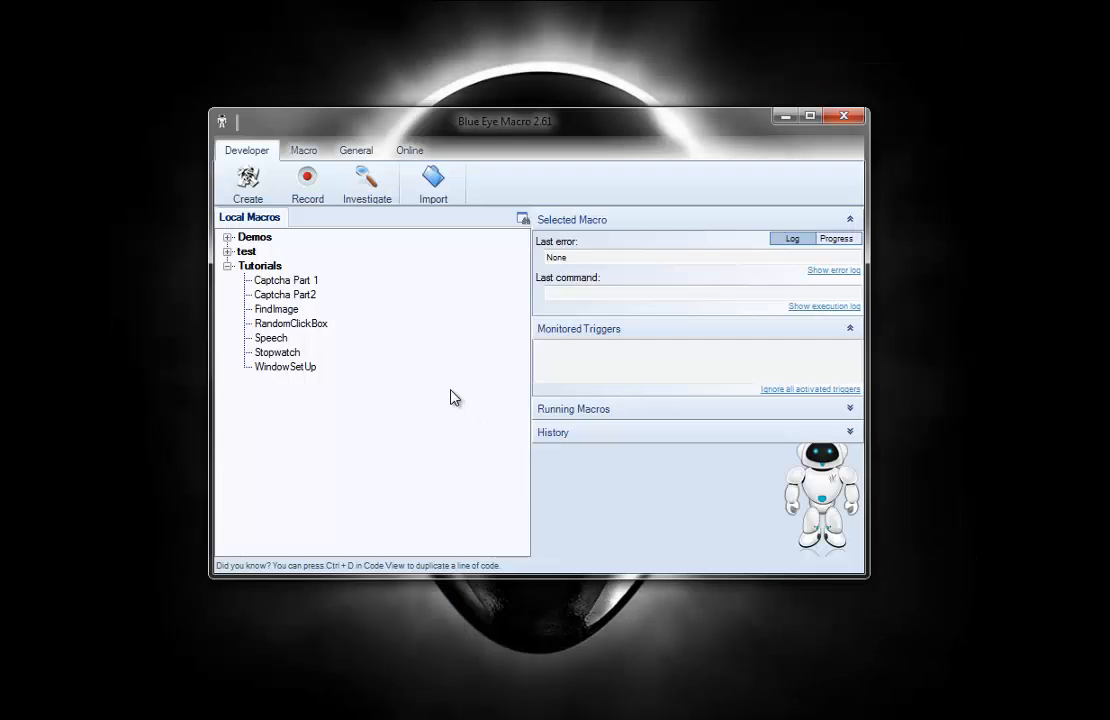
click(307, 185)
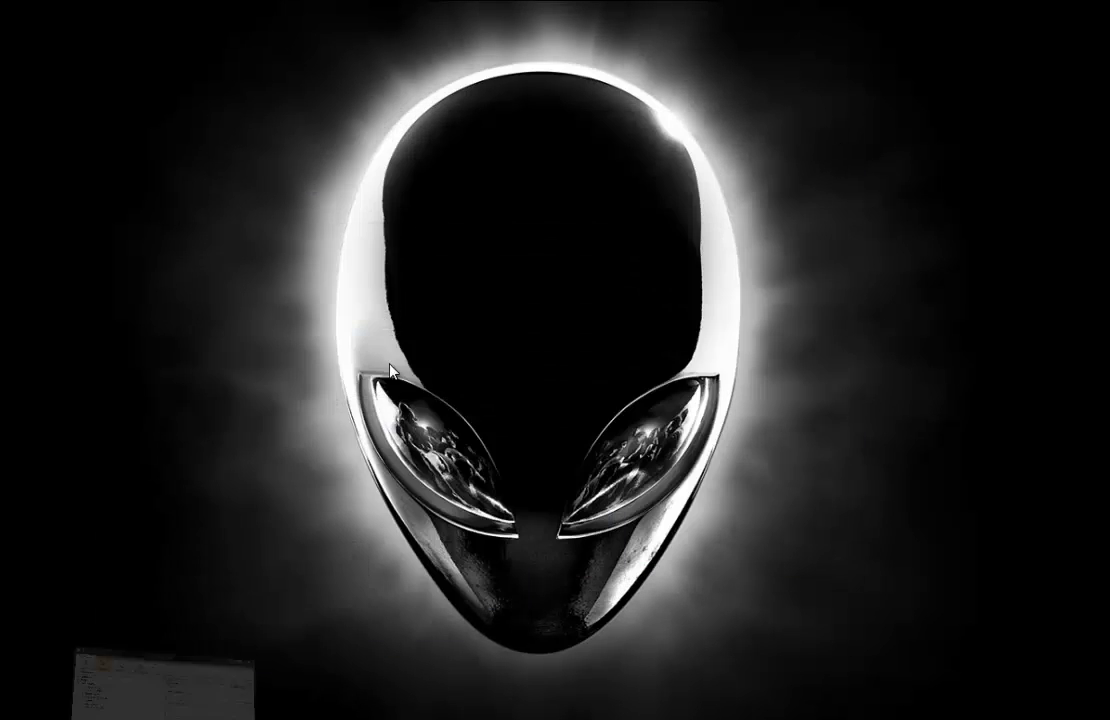
click(456, 380)
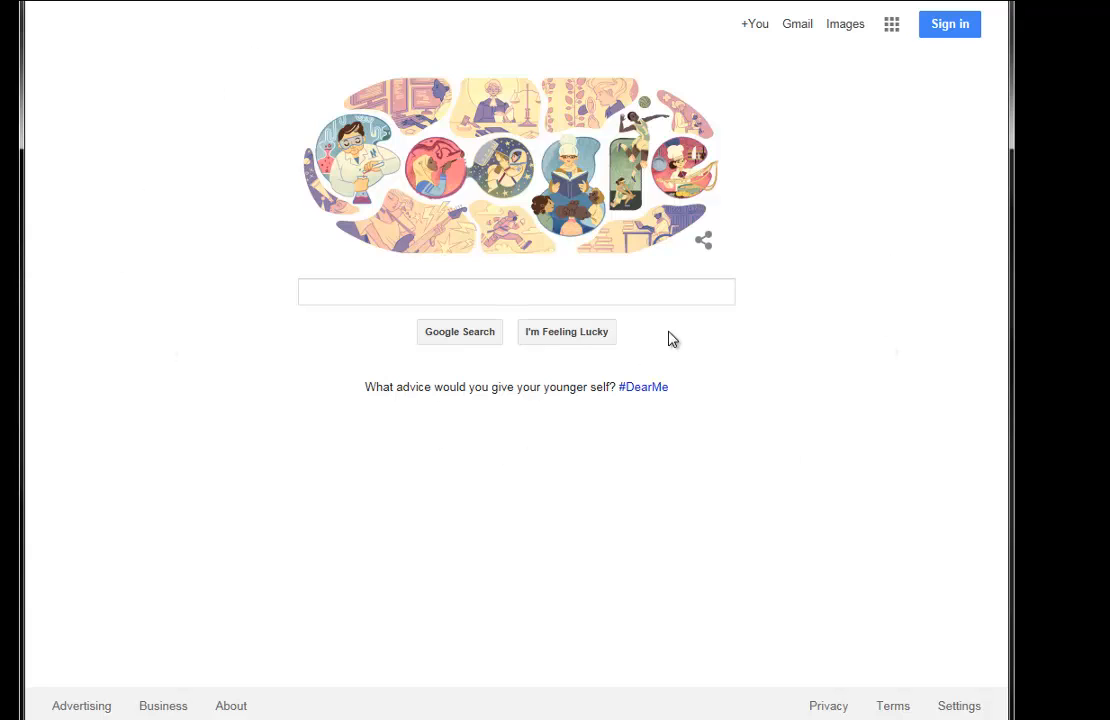
- Record a Google Images search for robots in the browser, stop the recording and close the browser
click(843, 25)
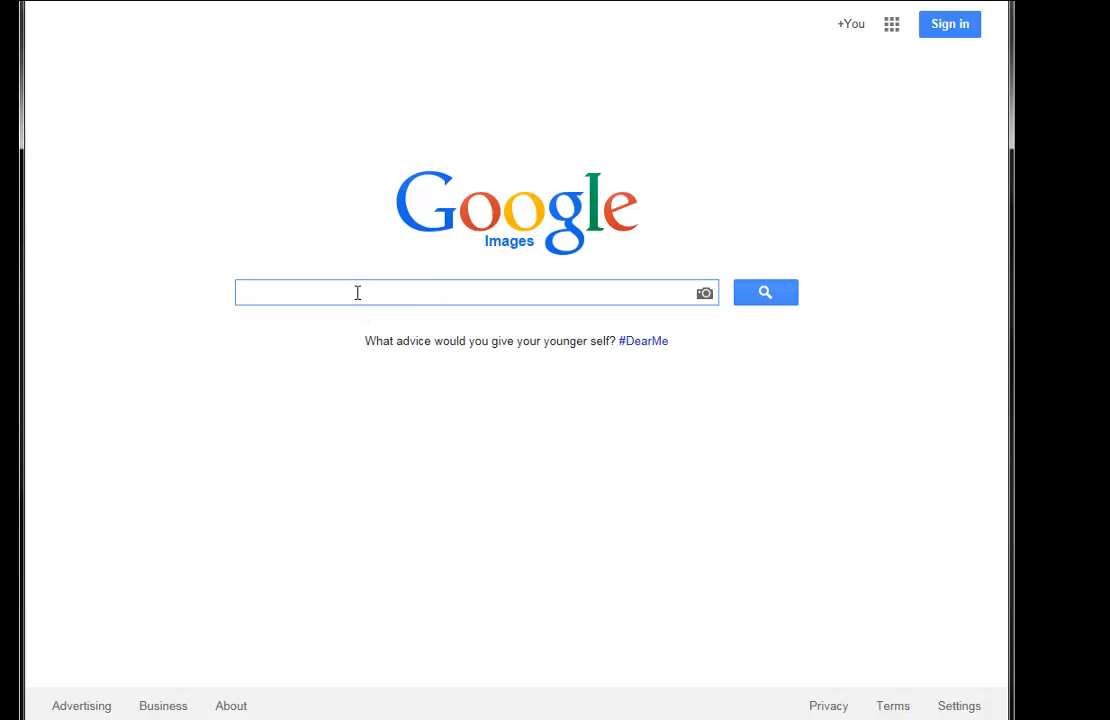
text(robots)
key(Return)
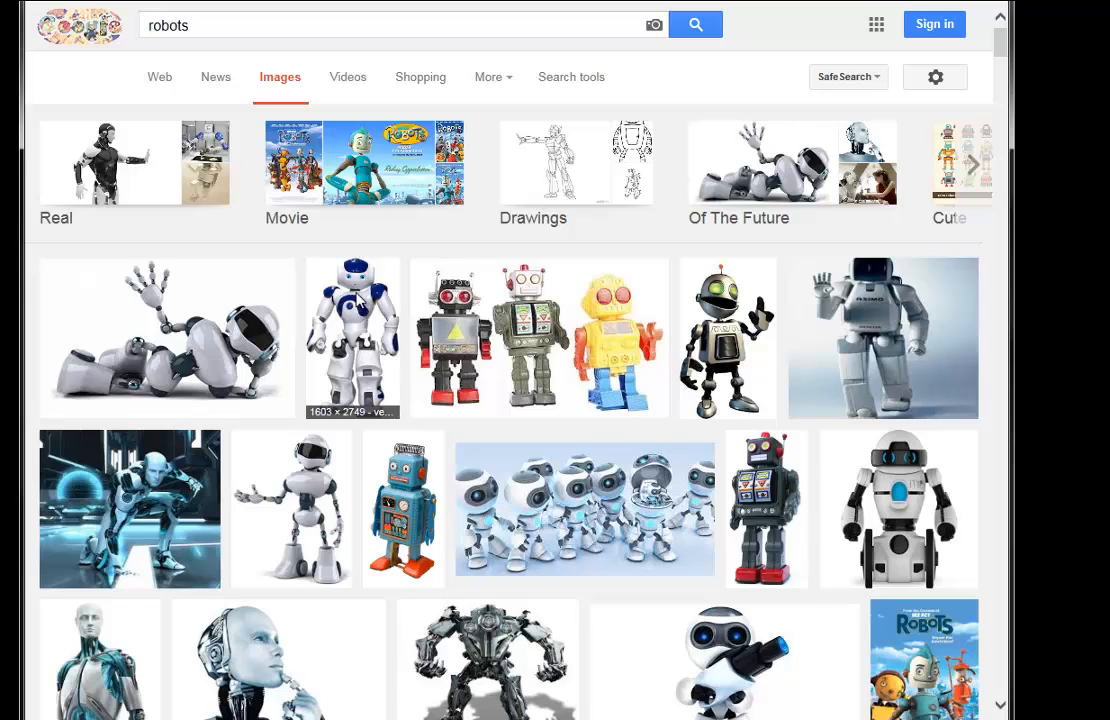
key(Escape)
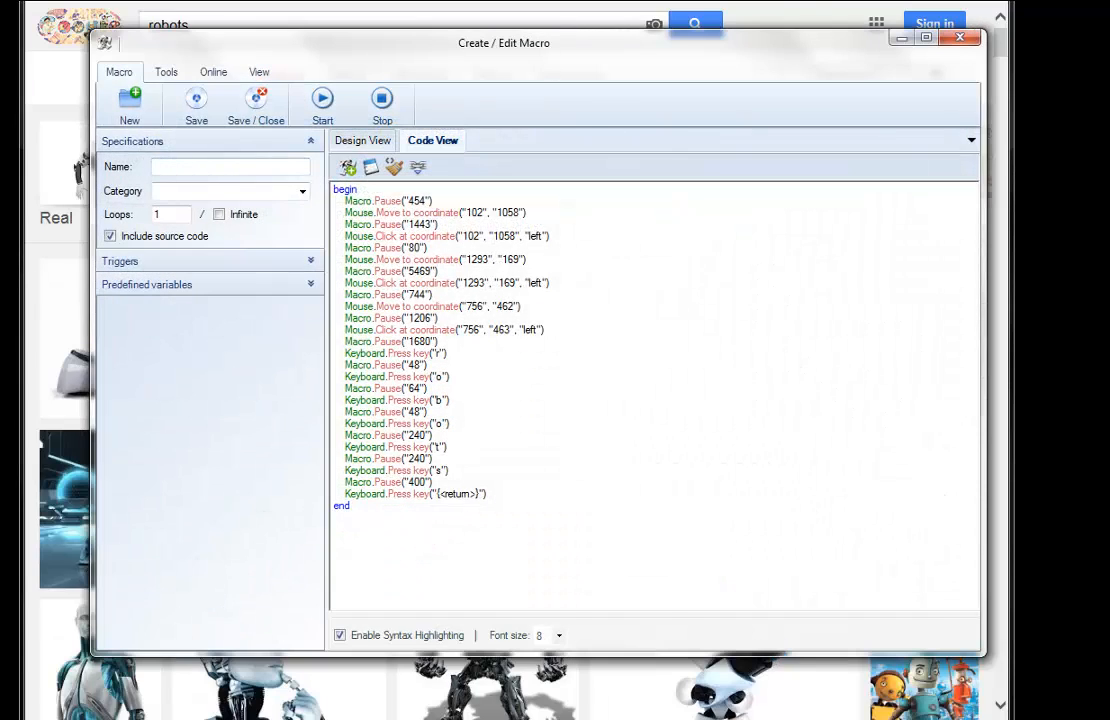
key(alt+F4)
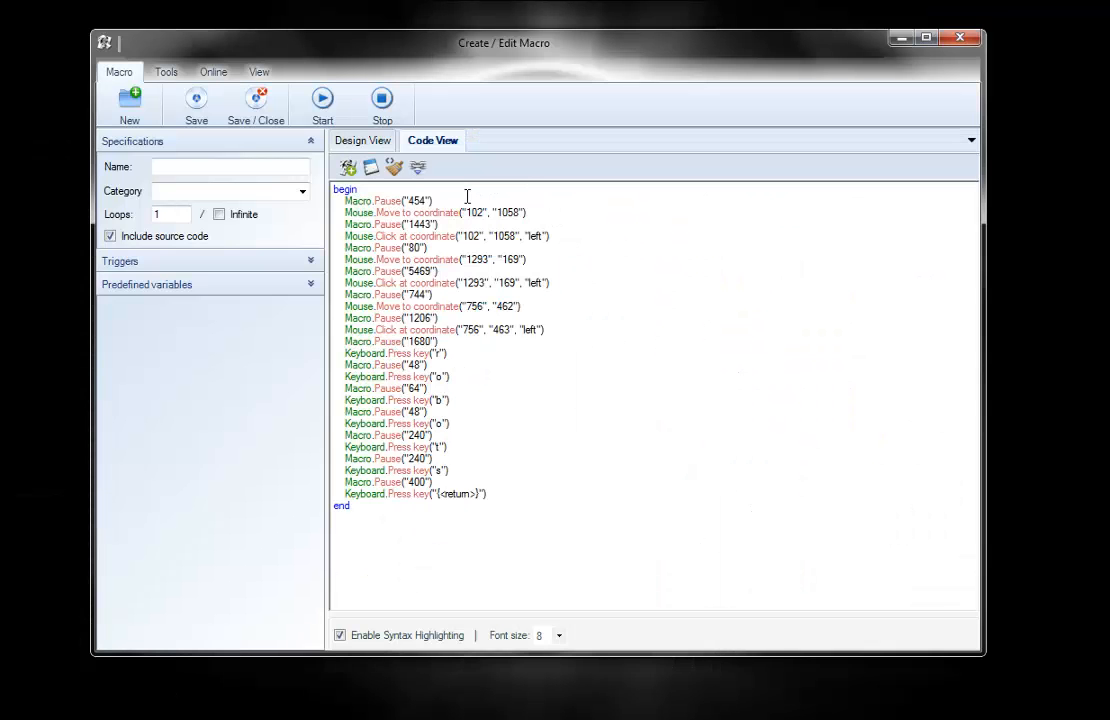
- Name the new macro googlesearch, assign it to the category test, and save and close it
click(187, 170)
text(google)
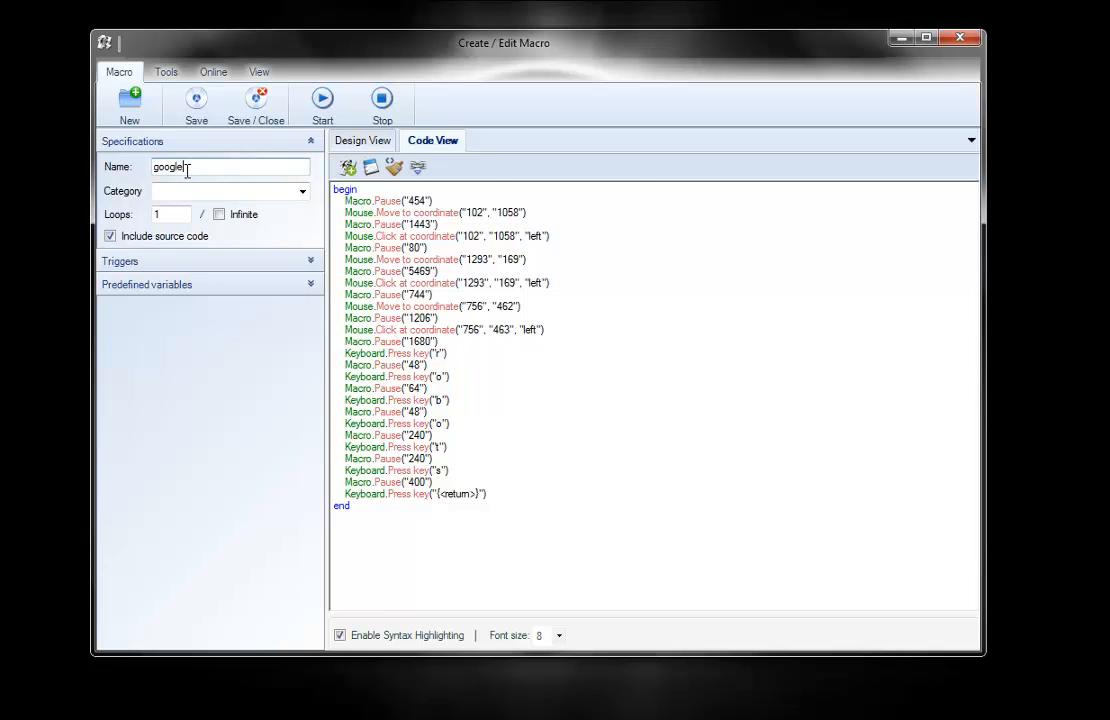
text(search)
key(Tab)
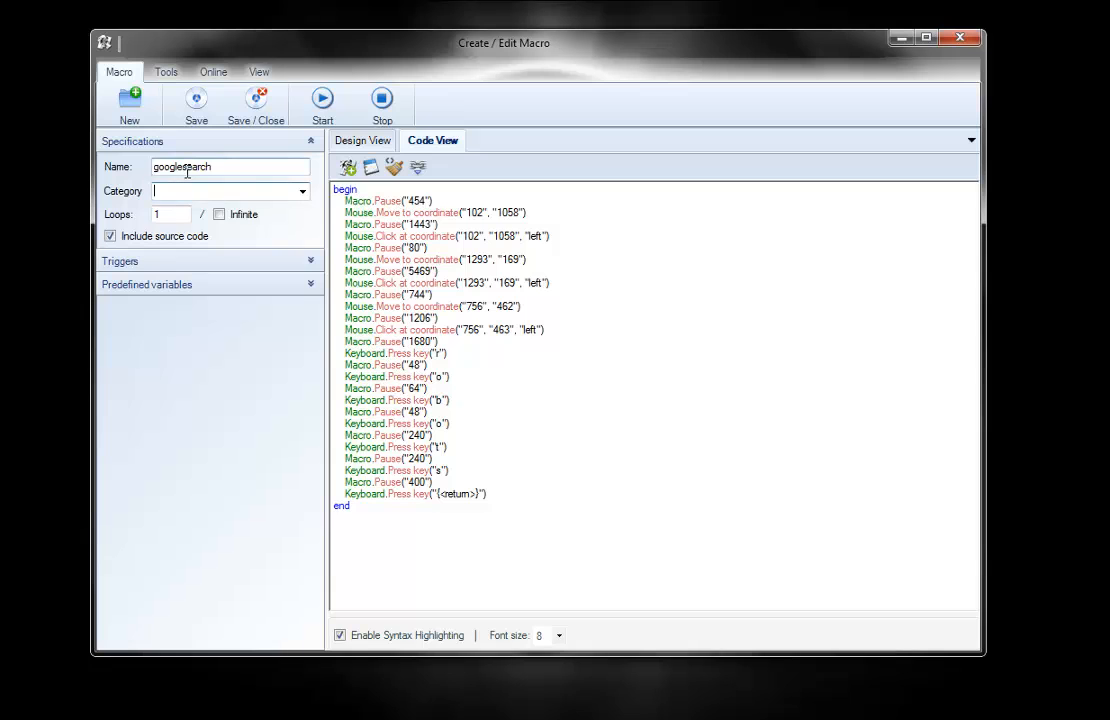
text(test)
key(Return)
click(258, 108)
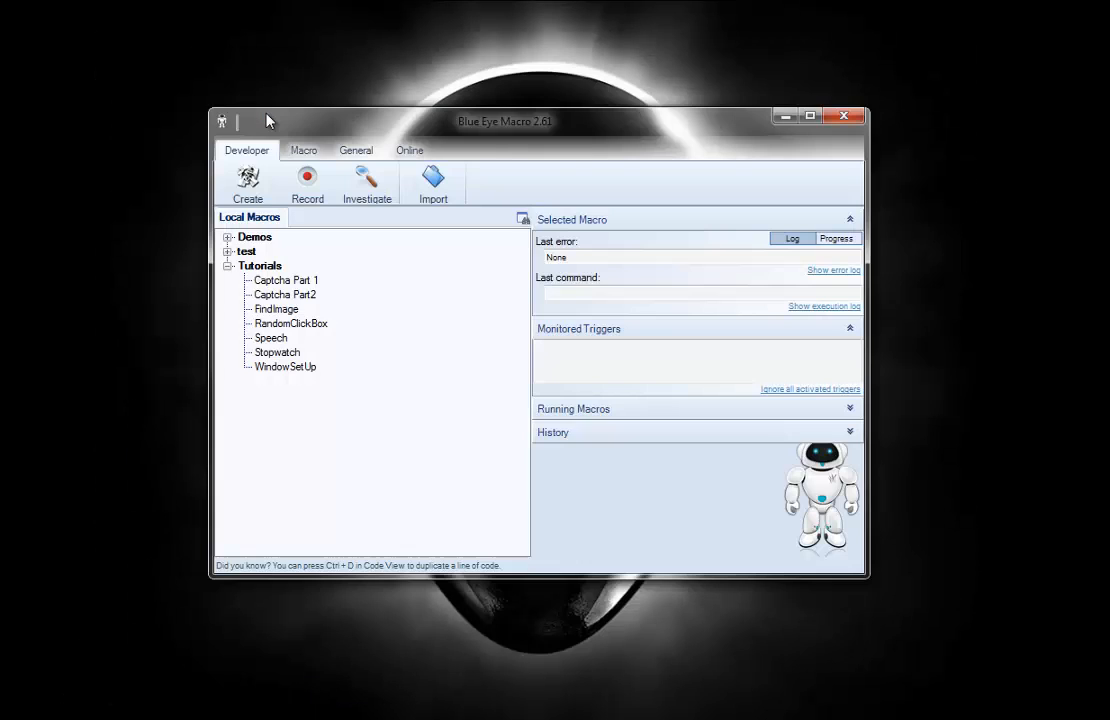
- Run the googlesearch macro from the test category to replay the Google Images search for robots
click(228, 252)
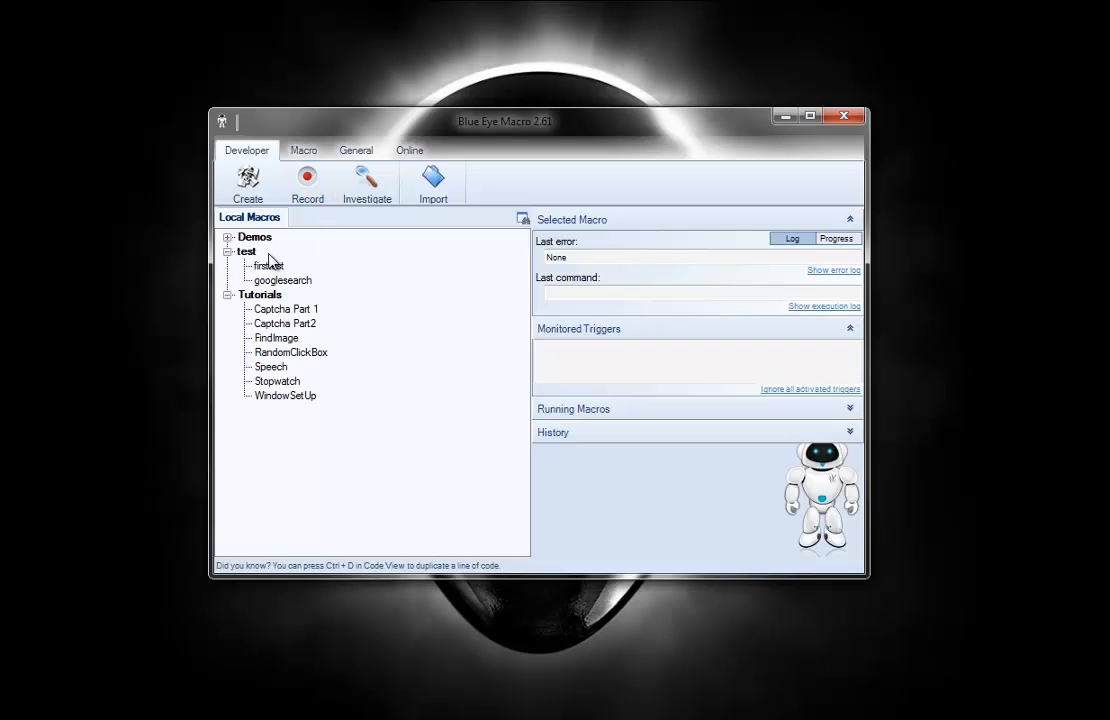
click(303, 283)
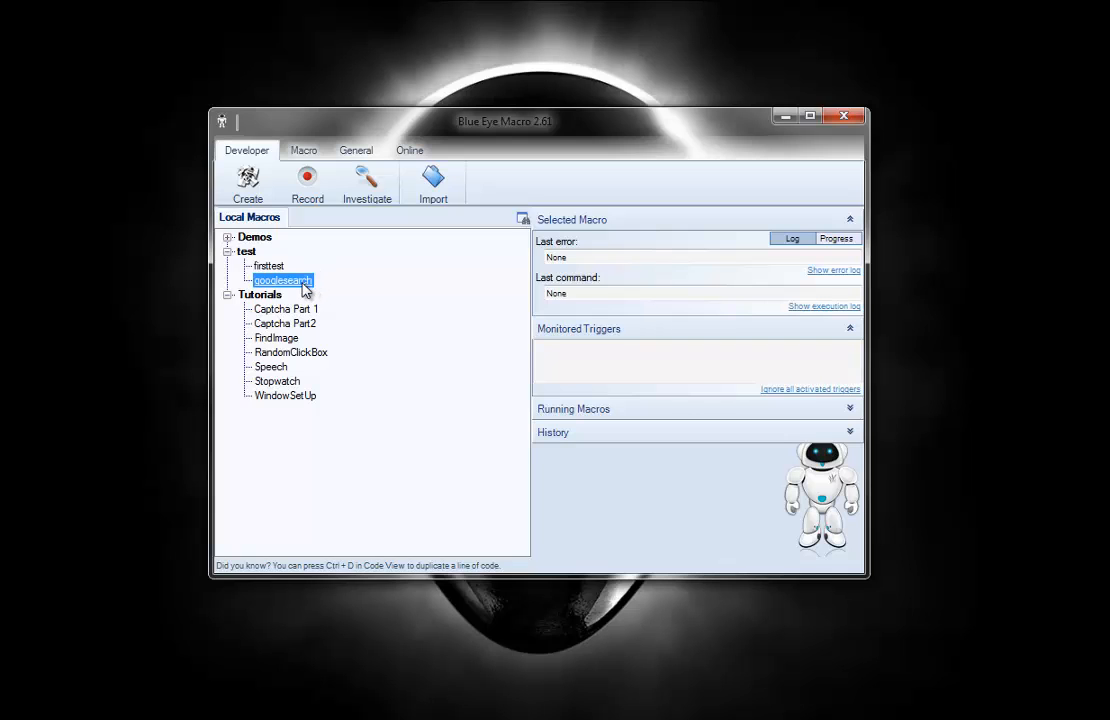
click(308, 153)
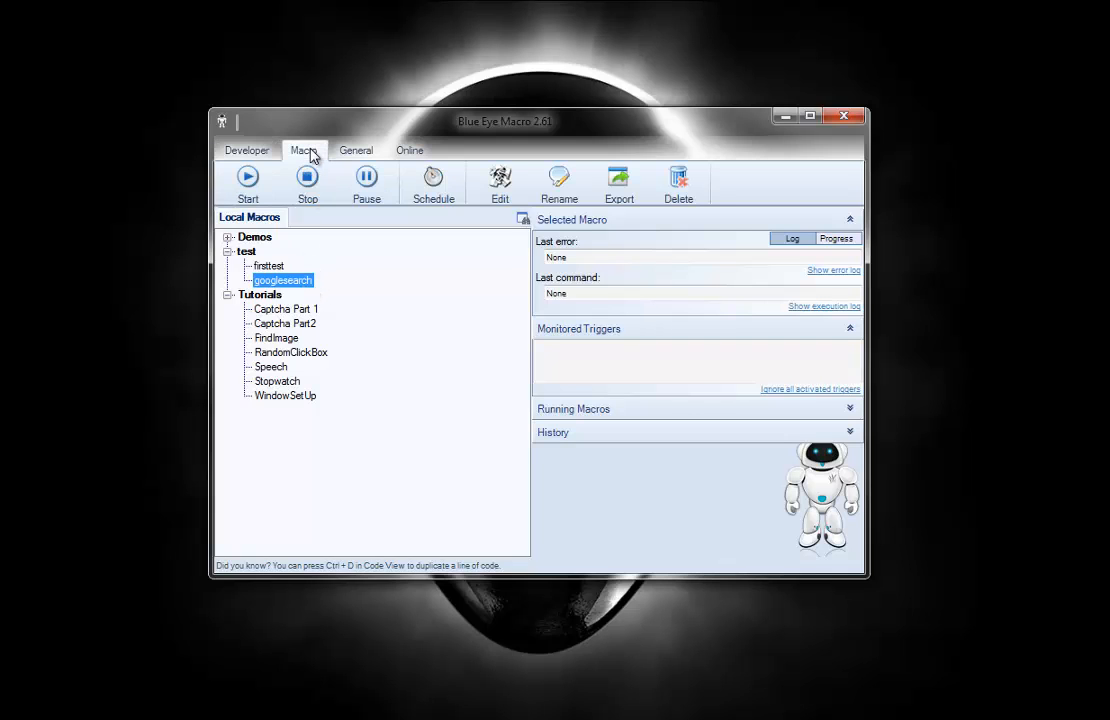
click(248, 183)
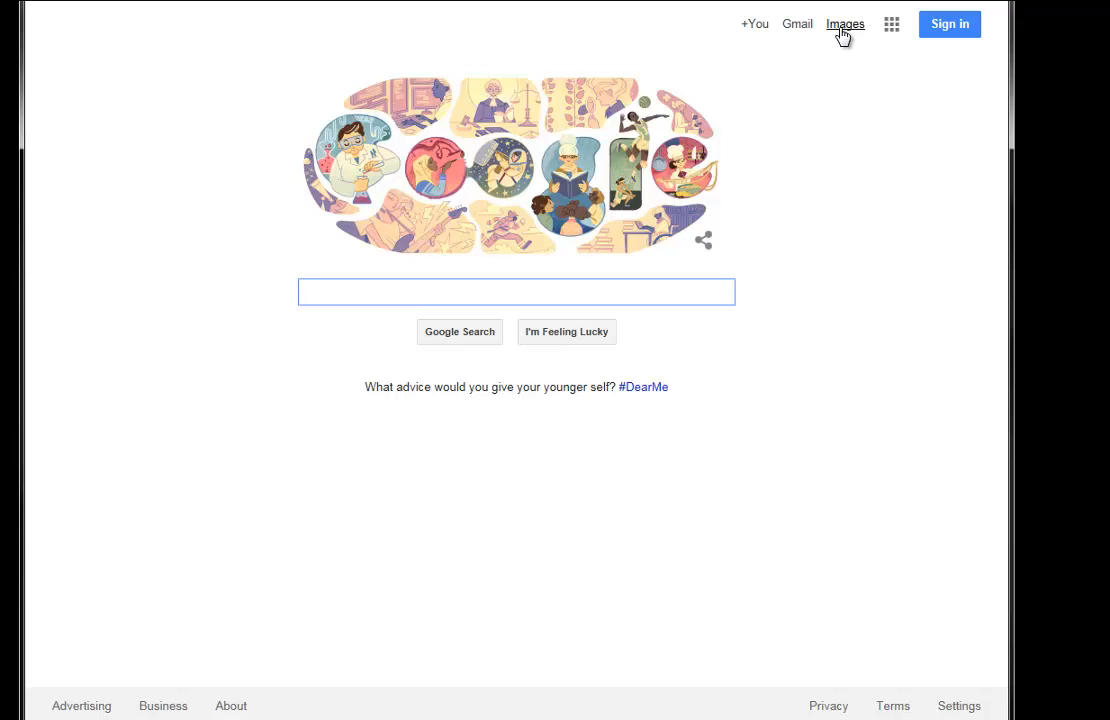
click(842, 30)
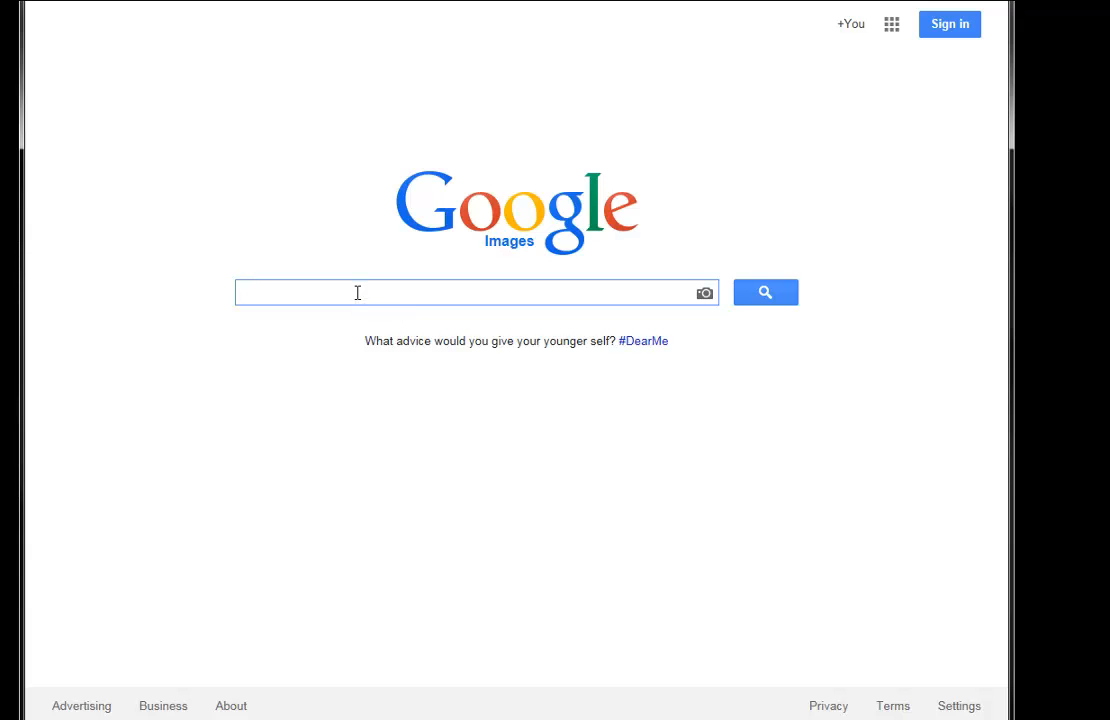
text(robots)
key(Return)
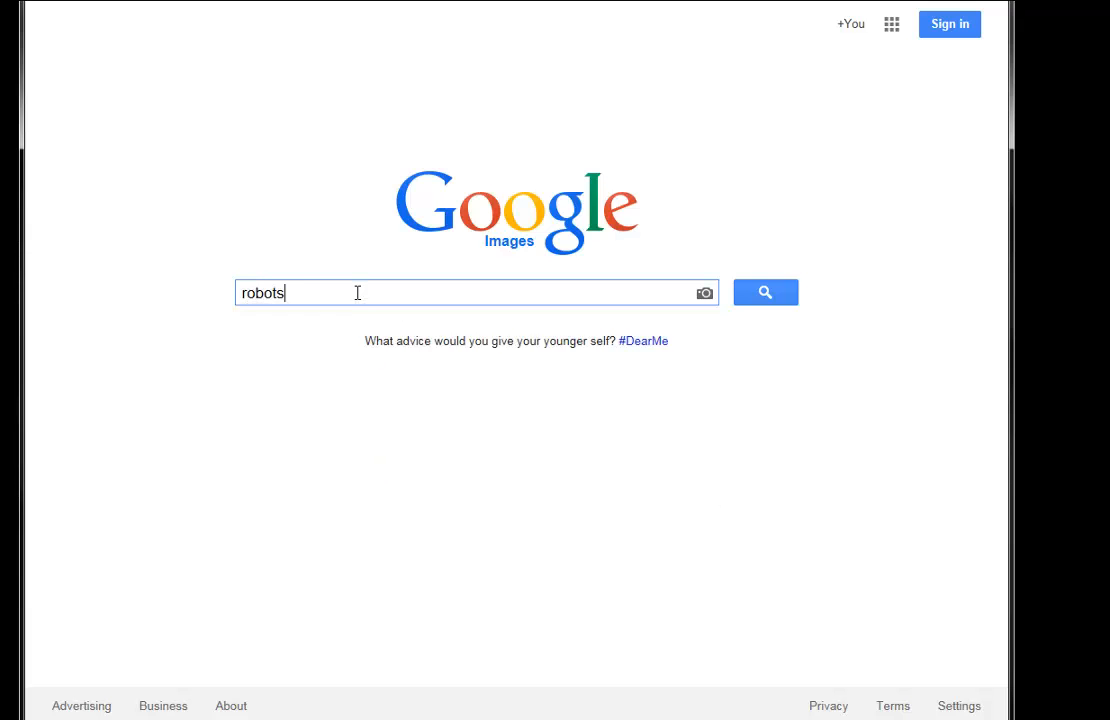